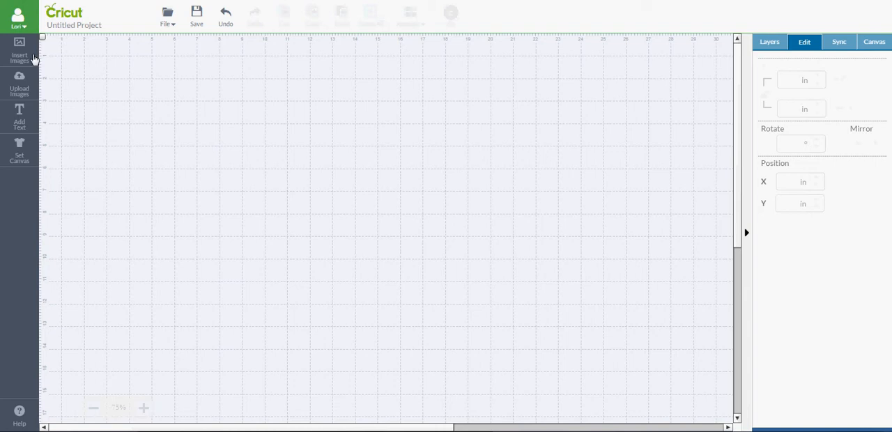
# - Insert the teal note card rectangle from Cricut Craft Room Basics and place it in the upper part of the canvas
pyautogui.click(20, 50)
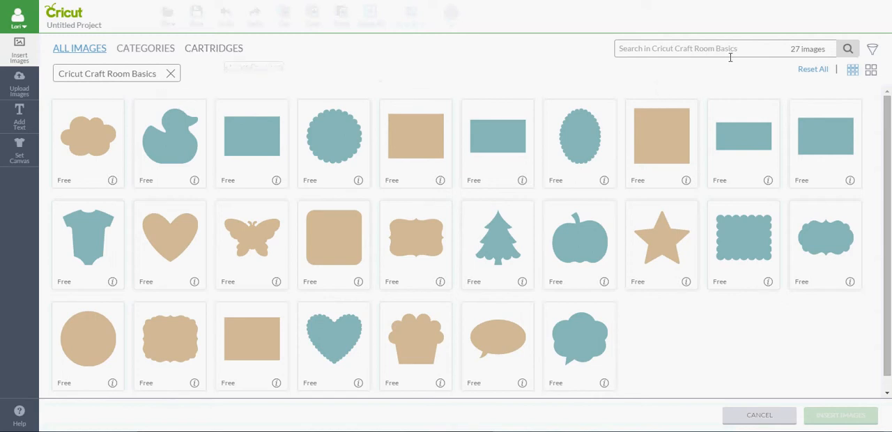
pyautogui.click(237, 129)
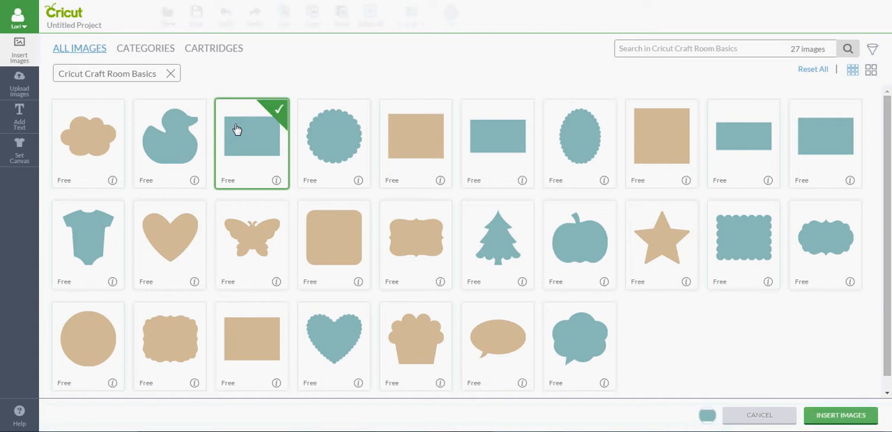
pyautogui.click(838, 416)
pyautogui.moveTo(203, 185); pyautogui.dragTo(252, 100)
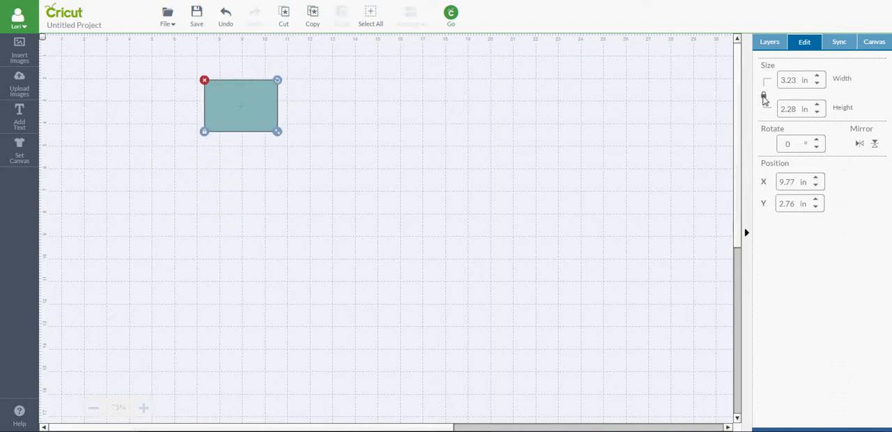
# - Unlock the rectangle's proportions and make it a square 5 in wide and 5 in high
pyautogui.moveTo(796, 83); pyautogui.dragTo(732, 84)
pyautogui.write('5')
pyautogui.press('Tab')
pyautogui.write('5')
pyautogui.press('Return')
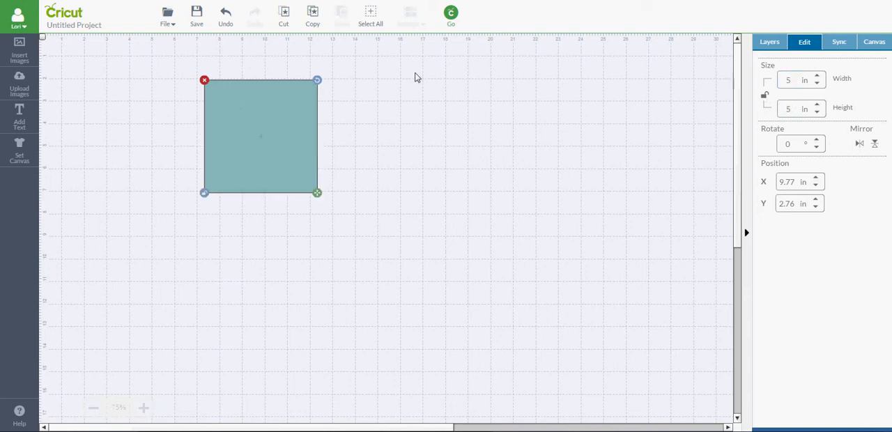
# - Rotate the square about 45° so it stands on one corner as a diamond
pyautogui.click(344, 124)
pyautogui.click(294, 113)
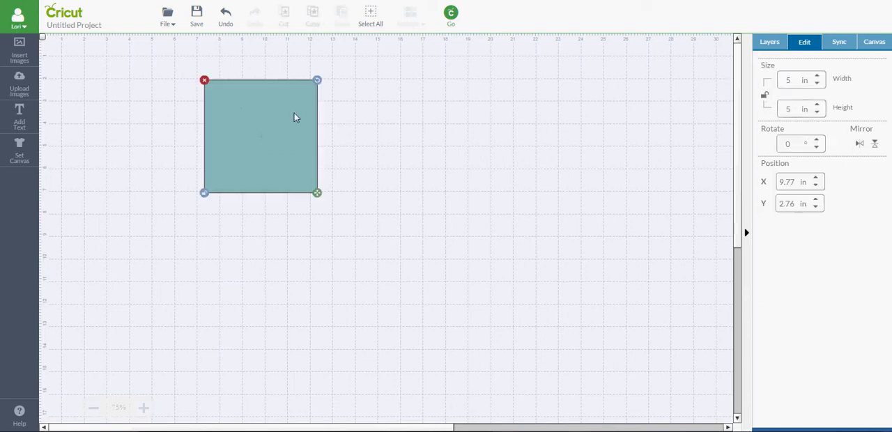
pyautogui.moveTo(318, 81); pyautogui.dragTo(324, 143)
pyautogui.click(392, 183)
pyautogui.click(310, 151)
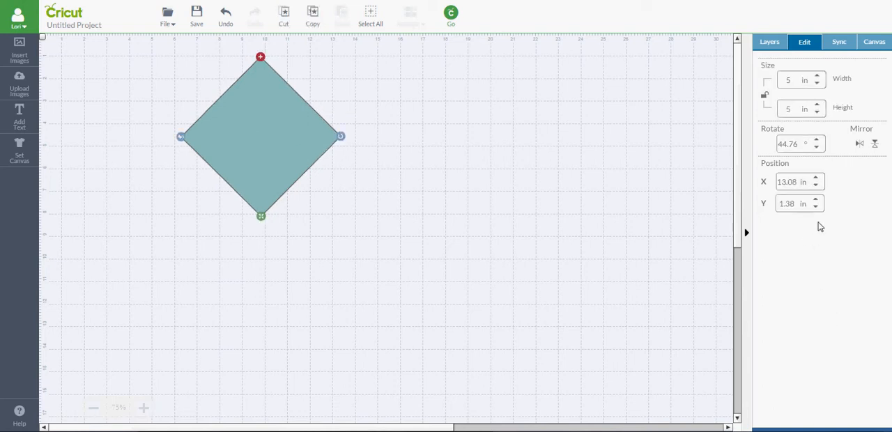
# - Duplicate the diamond, set the copy aside rotated back to an upright square, and move the original diamond down
pyautogui.click(772, 43)
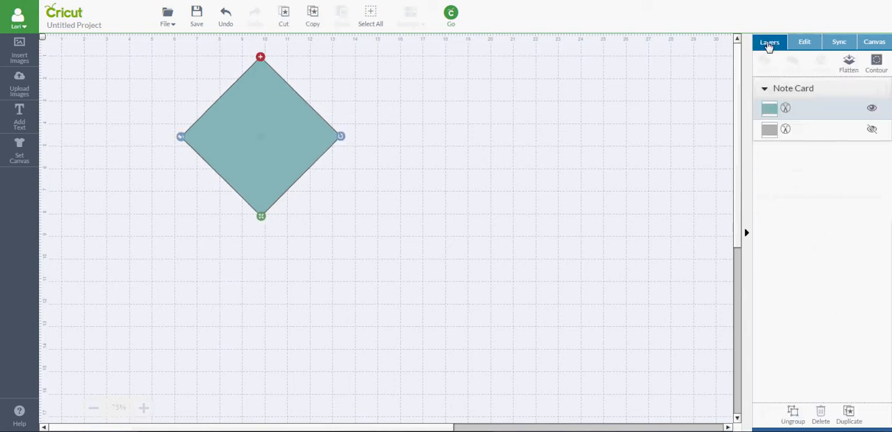
pyautogui.click(848, 416)
pyautogui.moveTo(254, 157); pyautogui.dragTo(468, 253)
pyautogui.moveTo(562, 240); pyautogui.dragTo(525, 196)
pyautogui.moveTo(259, 147); pyautogui.dragTo(270, 247)
# - Place the upright square over the diamond's top corner and stretch it into a rectangle wider than the diamond
pyautogui.click(471, 228)
pyautogui.moveTo(471, 228); pyautogui.dragTo(241, 149)
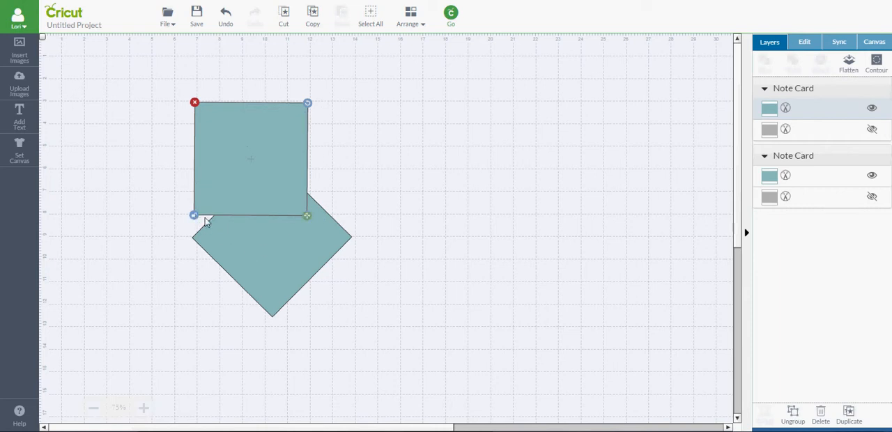
pyautogui.moveTo(305, 217); pyautogui.dragTo(379, 216)
pyautogui.moveTo(318, 172); pyautogui.dragTo(313, 165)
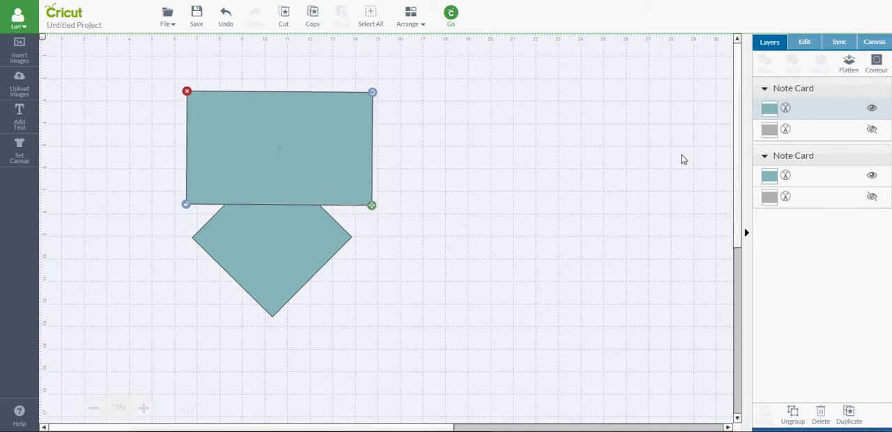
# - Recolor the rotated diamond light purple so it stands out from the teal rectangle
pyautogui.click(771, 180)
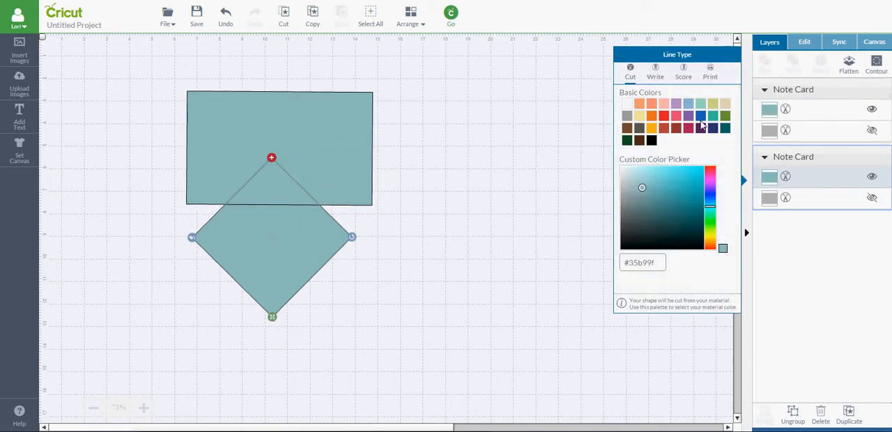
pyautogui.click(676, 103)
pyautogui.click(523, 152)
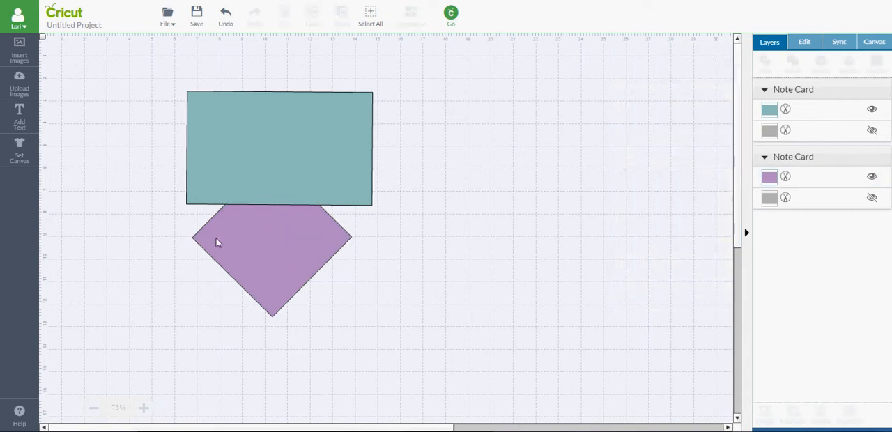
# - Lower the teal rectangle over more of the diamond's top and slice the two shapes
pyautogui.moveTo(278, 144); pyautogui.dragTo(278, 160)
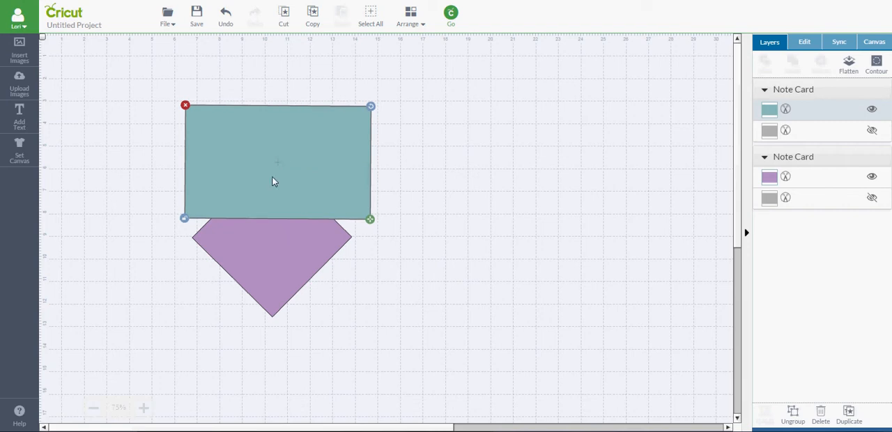
pyautogui.keyDown('shift'); pyautogui.click(271, 244); pyautogui.keyUp('shift')
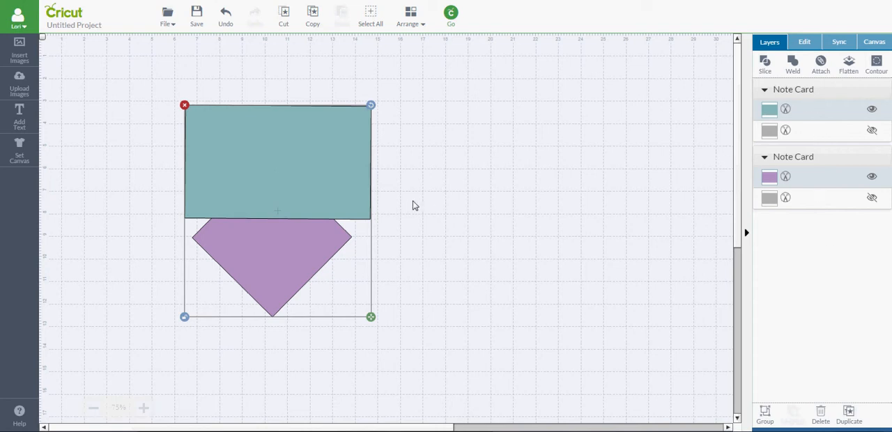
pyautogui.click(765, 62)
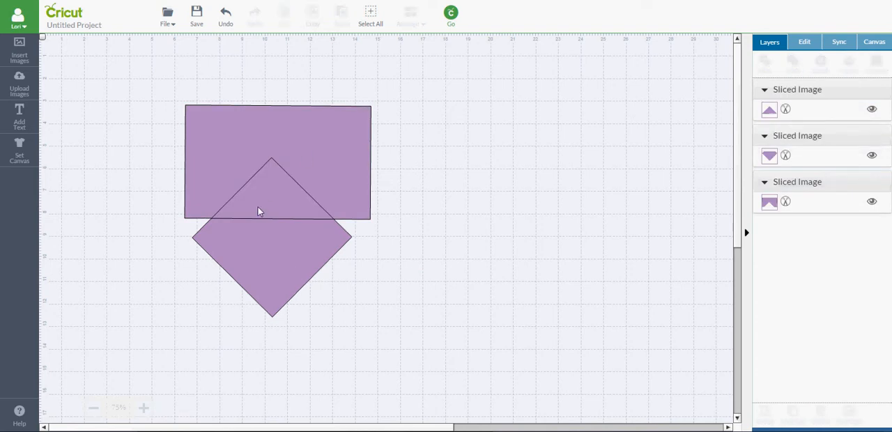
# - Delete the notched rectangle and the triangle left by the slice, and move the remaining flat-topped diamond up
pyautogui.moveTo(334, 164); pyautogui.dragTo(533, 170)
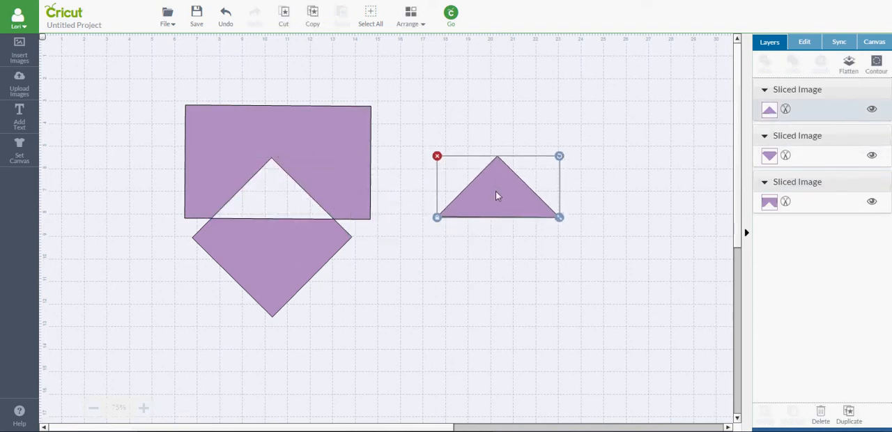
pyautogui.moveTo(313, 123); pyautogui.dragTo(314, 82)
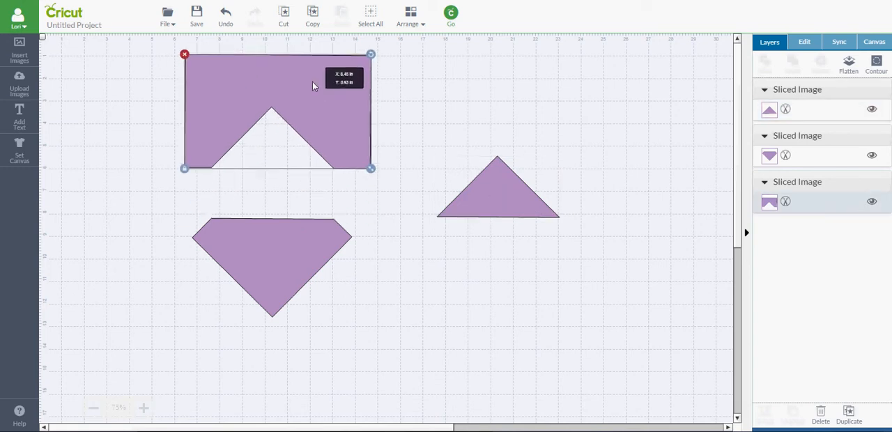
pyautogui.click(340, 110)
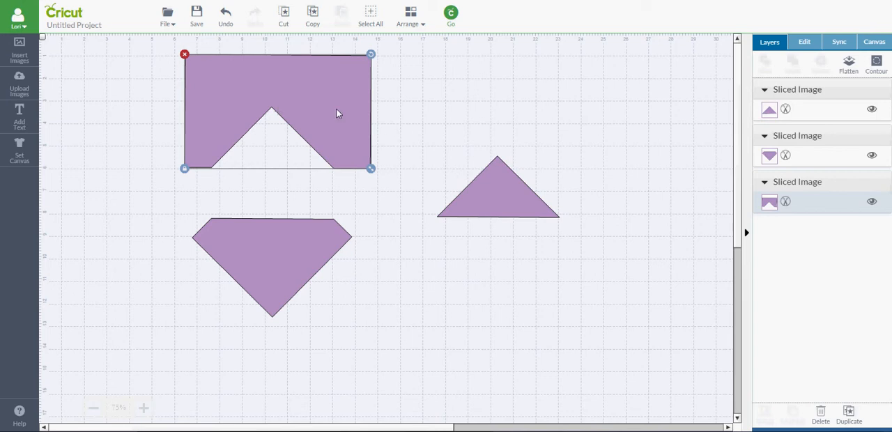
pyautogui.press('Delete')
pyautogui.click(513, 209)
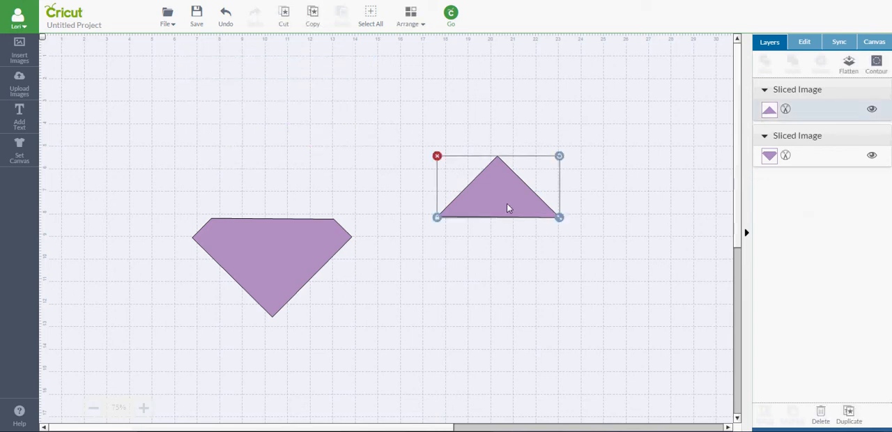
pyautogui.press('Delete')
pyautogui.moveTo(303, 254); pyautogui.dragTo(320, 140)
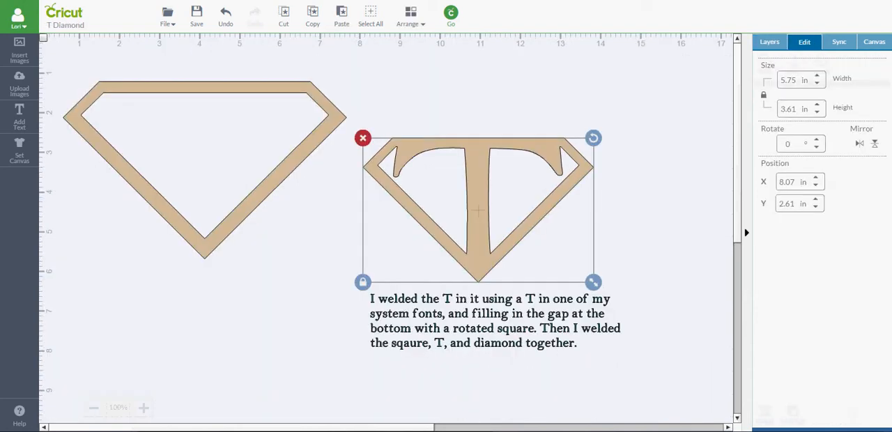
# - Return to the Untitled Project and duplicate the flat-topped diamond
pyautogui.hotkey('alt', 'Tab')
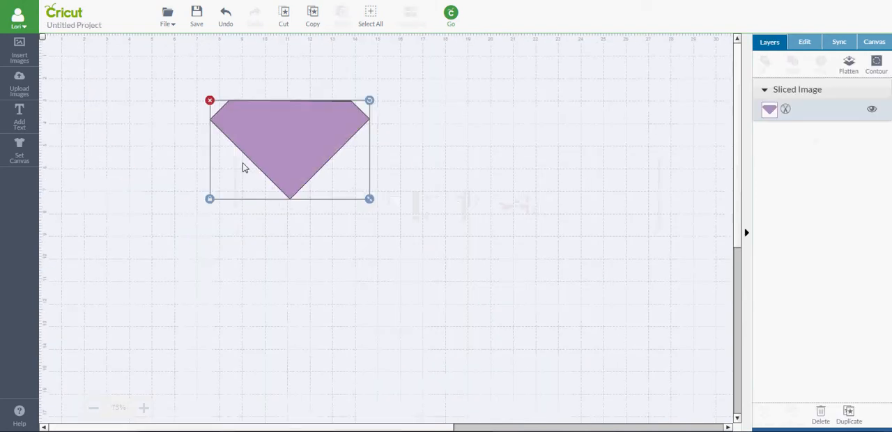
pyautogui.click(848, 416)
pyautogui.click(631, 290)
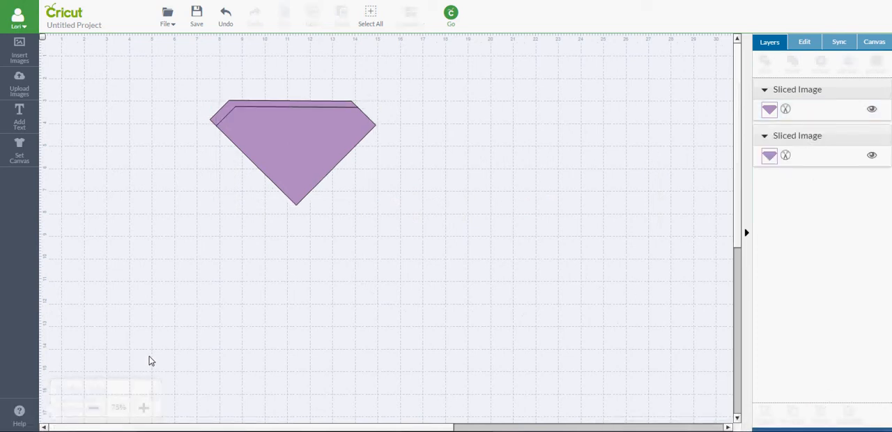
# - Shrink the front diamond copy proportionally and center it inside the original to form an even border
pyautogui.click(143, 410)
pyautogui.click(143, 409)
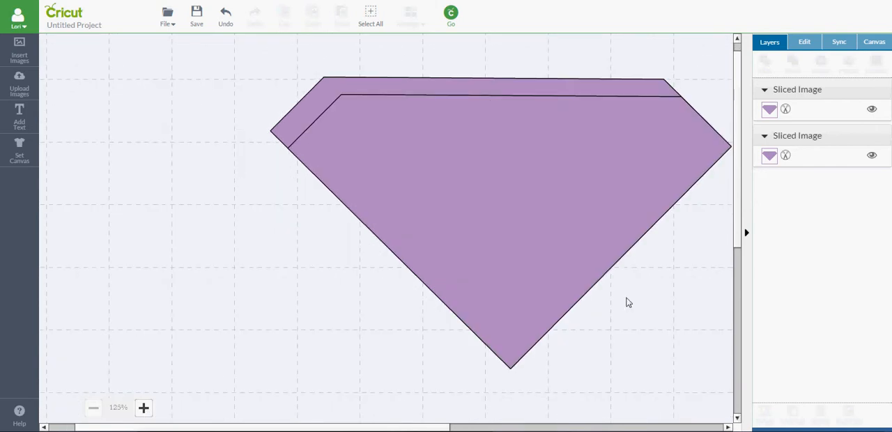
pyautogui.moveTo(369, 426); pyautogui.dragTo(386, 430)
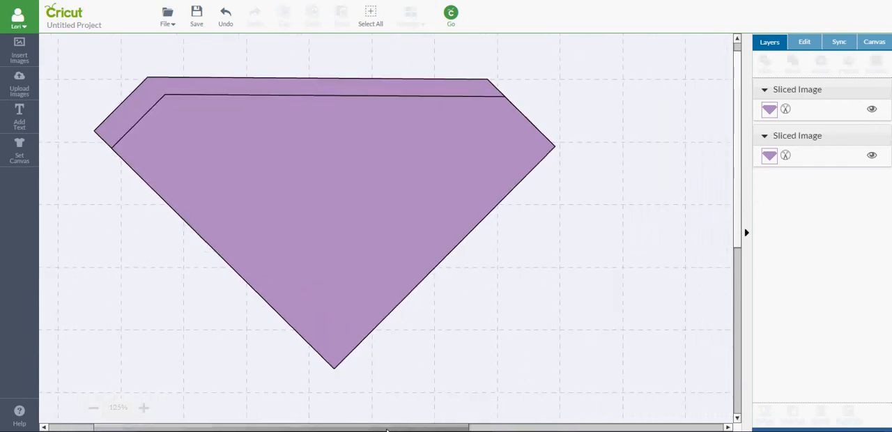
pyautogui.click(359, 221)
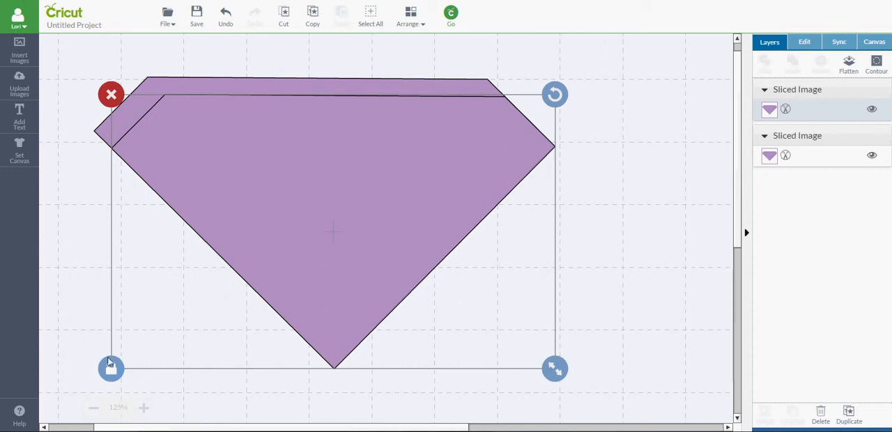
pyautogui.moveTo(553, 377); pyautogui.dragTo(502, 332)
pyautogui.moveTo(338, 188); pyautogui.dragTo(345, 175)
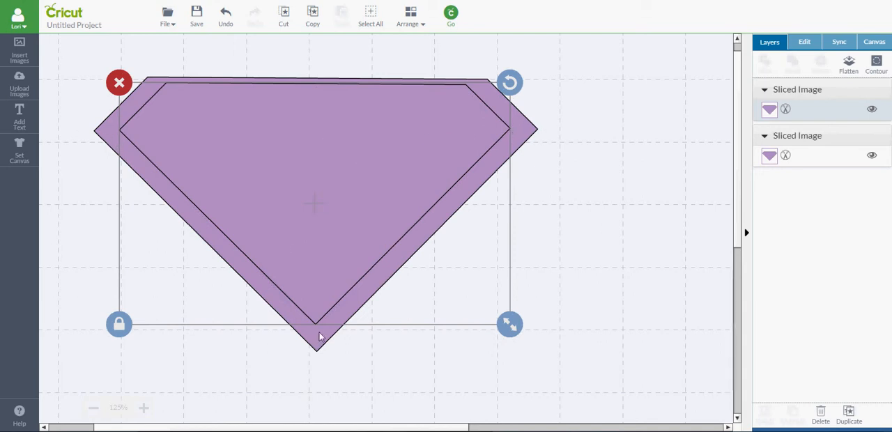
pyautogui.moveTo(315, 232); pyautogui.dragTo(315, 236)
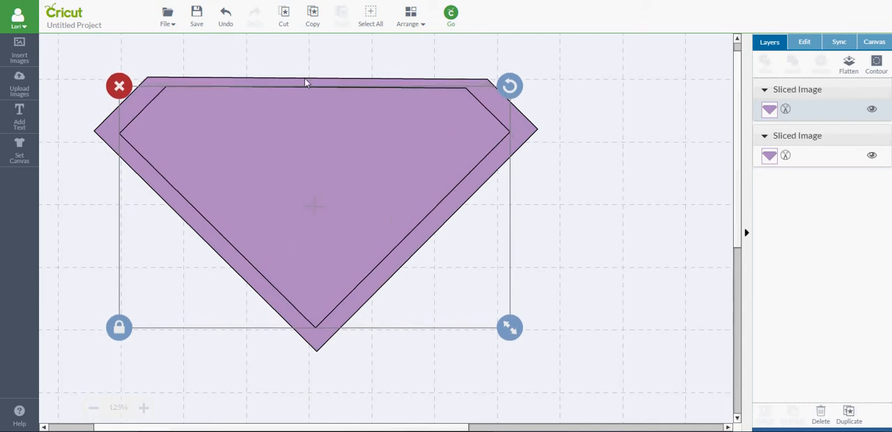
# - Select both diamonds and move them together lower on the canvas
pyautogui.click(577, 110)
pyautogui.moveTo(70, 54); pyautogui.dragTo(598, 395)
pyautogui.moveTo(405, 167); pyautogui.dragTo(403, 248)
pyautogui.click(650, 275)
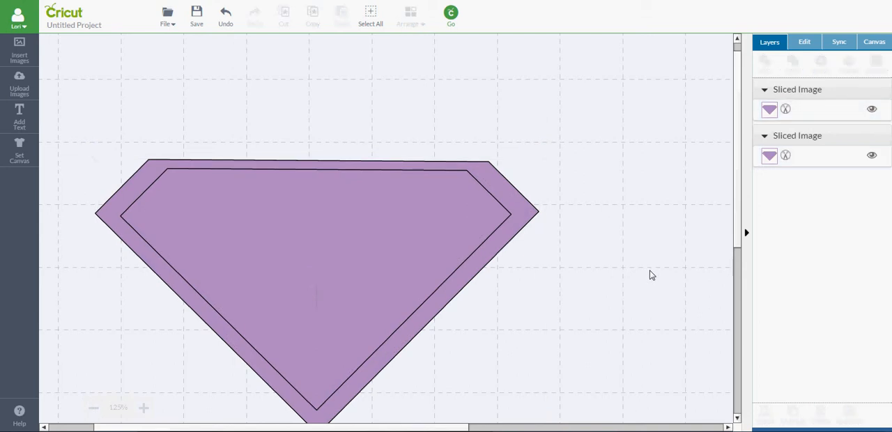
# - Nudge the inner diamond slightly upward within the outer one
pyautogui.click(381, 204)
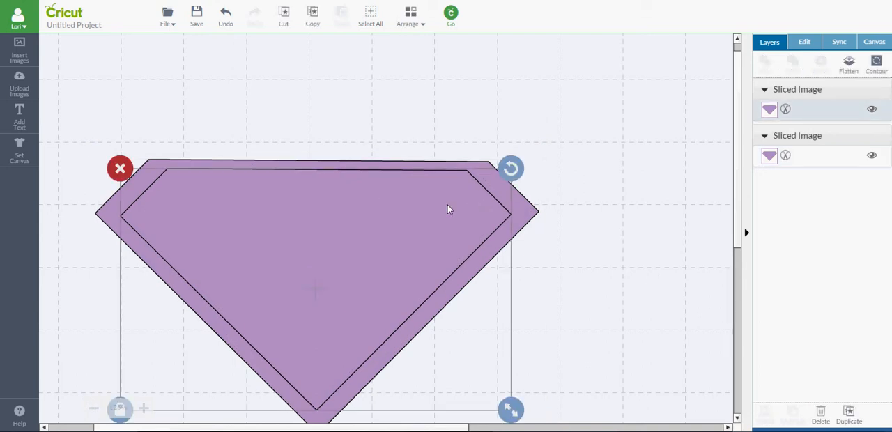
pyautogui.moveTo(423, 209); pyautogui.dragTo(424, 207)
pyautogui.click(620, 225)
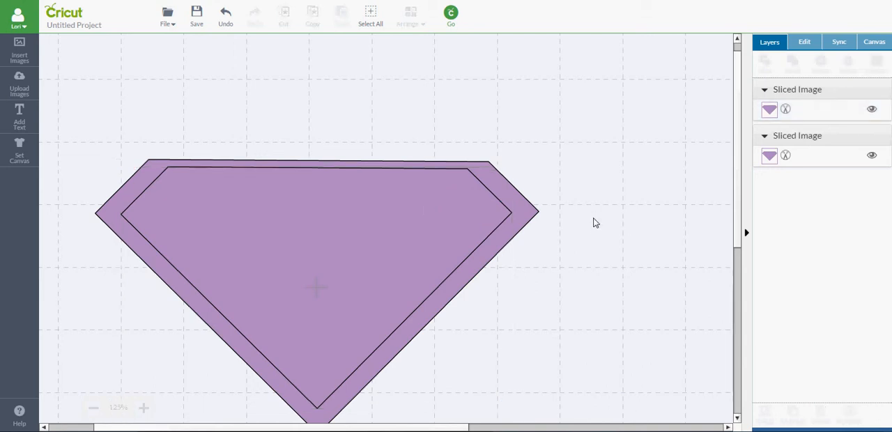
# - Insert the narrow teal note card rectangle from Cricut Craft Room Basics
pyautogui.scroll(-5, 738, 242)
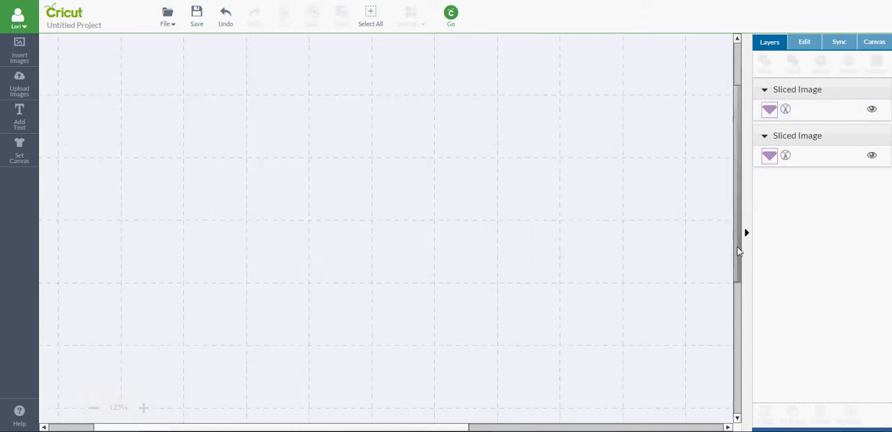
pyautogui.moveTo(739, 243); pyautogui.dragTo(735, 202)
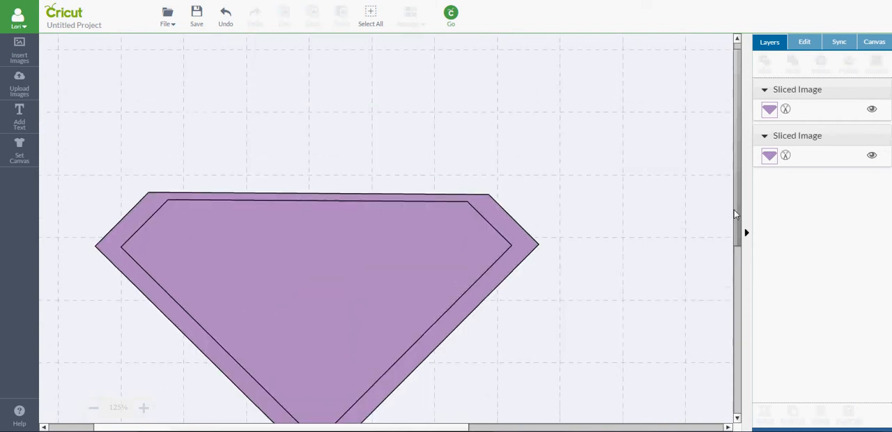
pyautogui.click(411, 229)
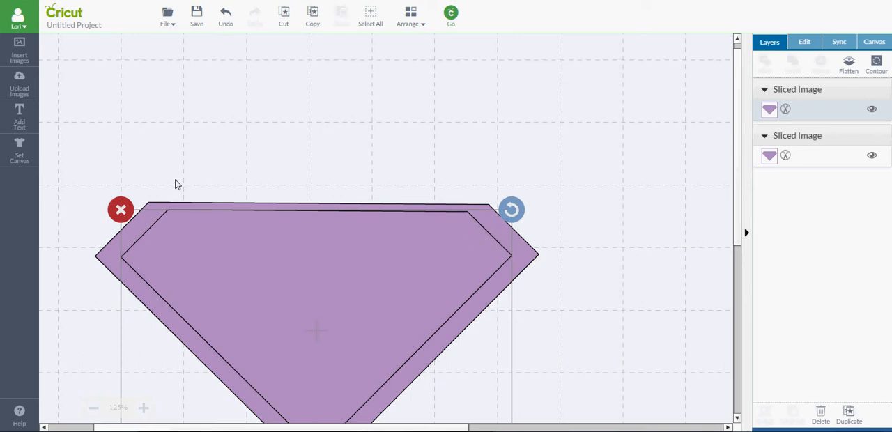
pyautogui.click(13, 60)
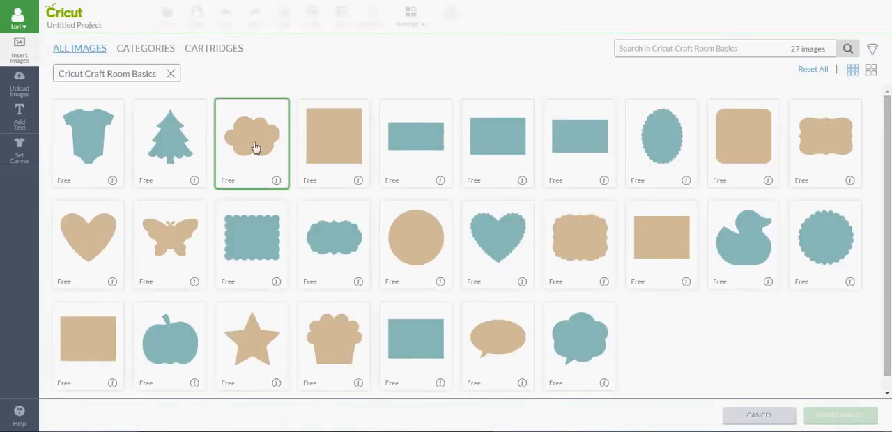
pyautogui.click(388, 147)
pyautogui.click(815, 413)
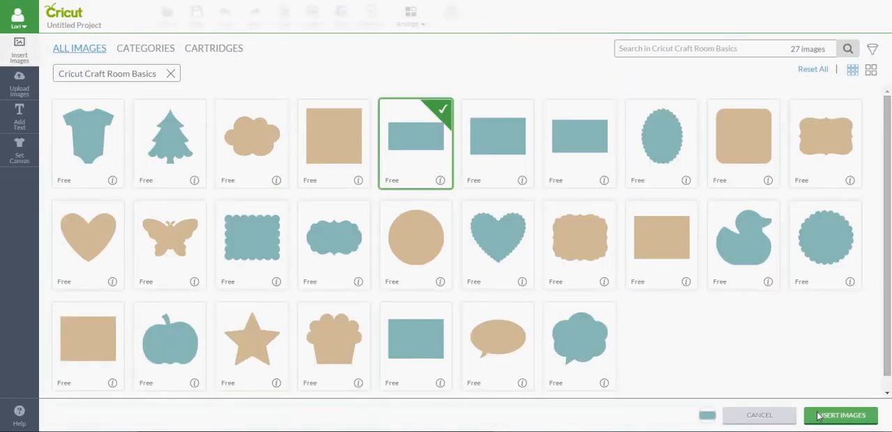
# - Lay the new rectangle over the diamonds' flat top edge, unlock its proportions and widen it past both top corners
pyautogui.moveTo(136, 342); pyautogui.dragTo(333, 113)
pyautogui.click(106, 214)
pyautogui.moveTo(392, 217); pyautogui.dragTo(521, 221)
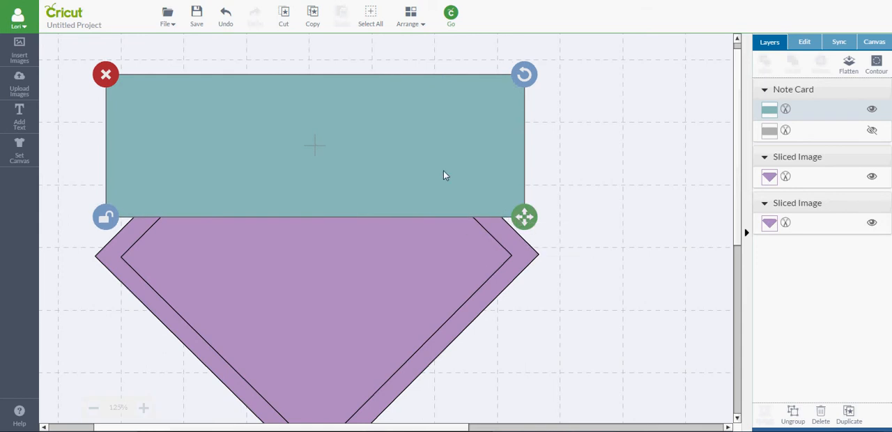
# - Slice the inner diamond with the teal rectangle and delete the rectangle
pyautogui.keyDown('shift'); pyautogui.click(434, 252); pyautogui.keyUp('shift')
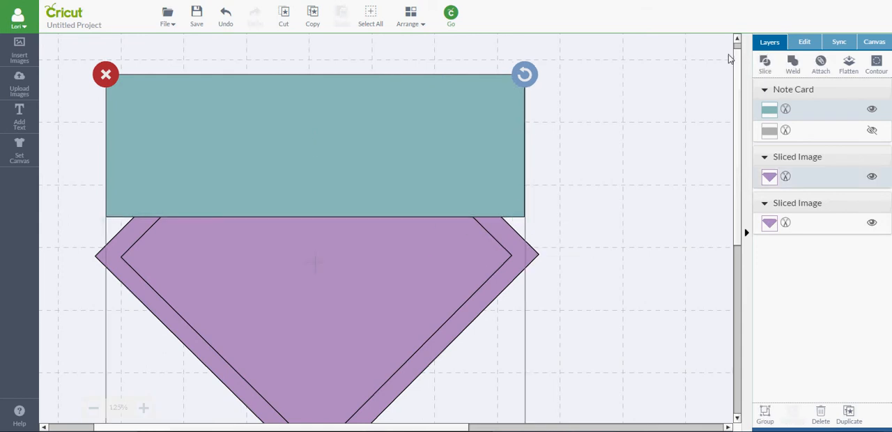
pyautogui.click(765, 66)
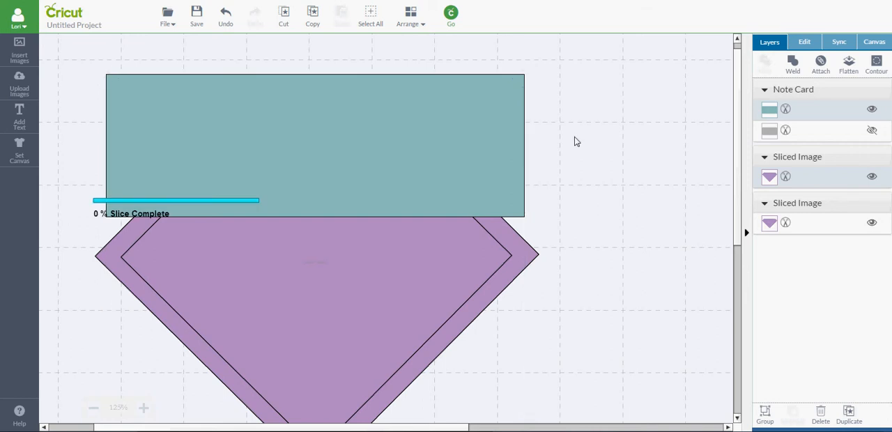
pyautogui.click(478, 132)
pyautogui.press('Delete')
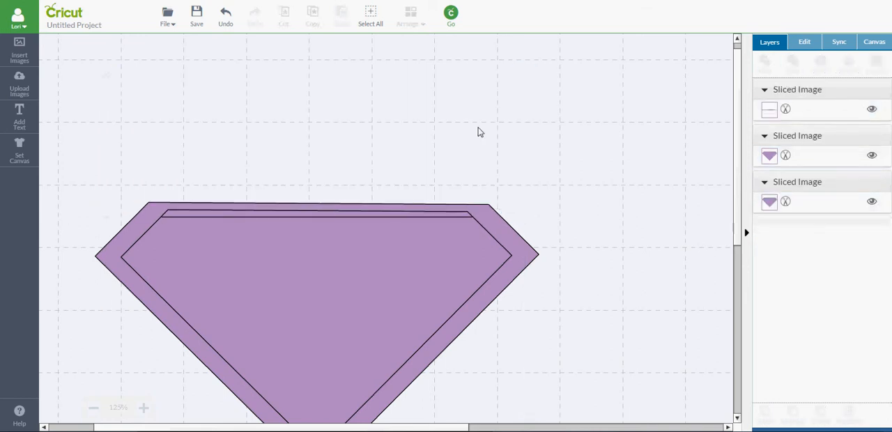
pyautogui.click(433, 245)
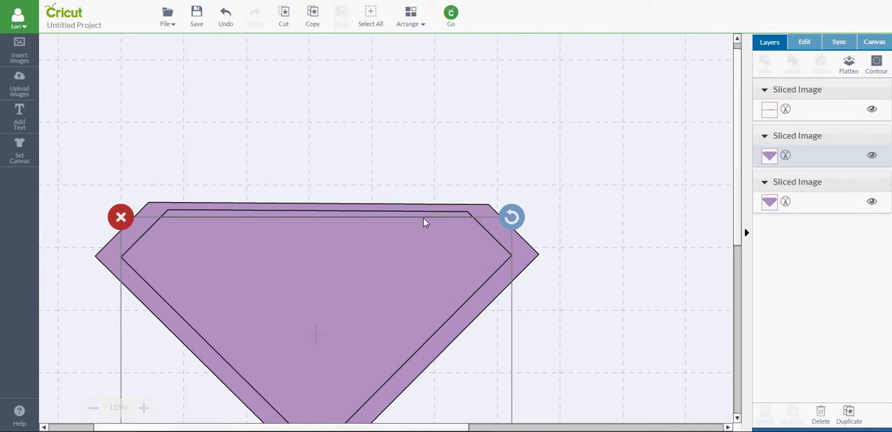
pyautogui.press('Delete')
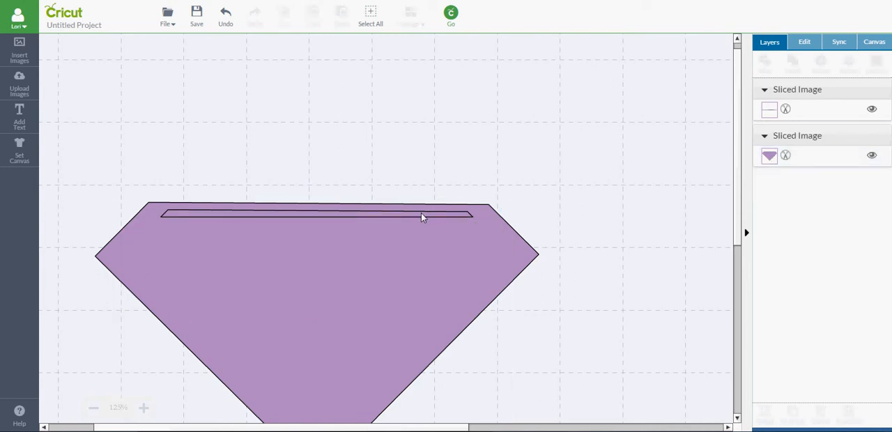
pyautogui.hotkey('ctrl', 'z')
# - Delete the thin strip cut off the top edge of the inner diamond
pyautogui.click(421, 214)
pyautogui.press('Delete')
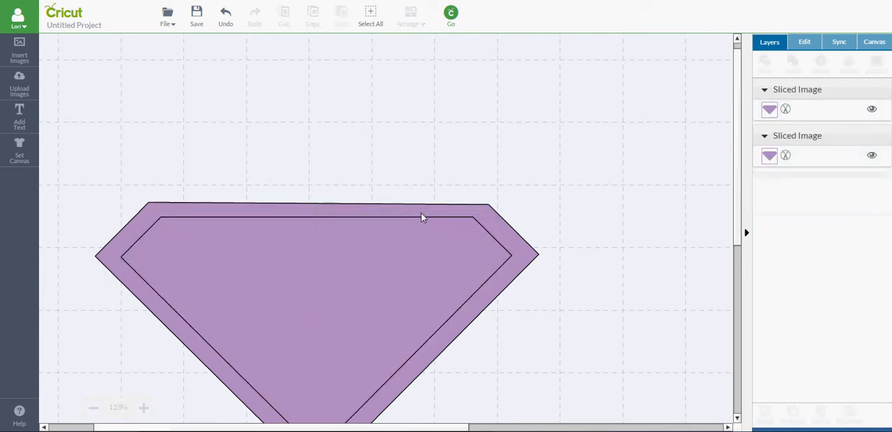
# - Slice the inner diamond out of the outer one and delete the cut-out centre, leaving a diamond outline
pyautogui.click(426, 265)
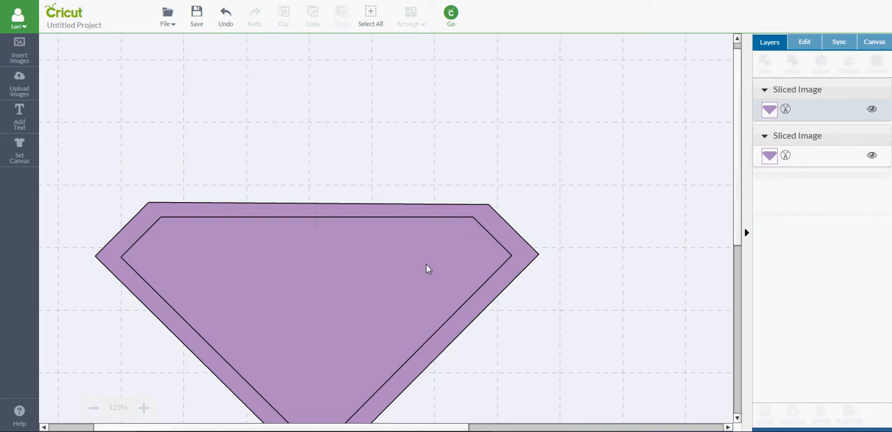
pyautogui.click(581, 269)
pyautogui.click(470, 244)
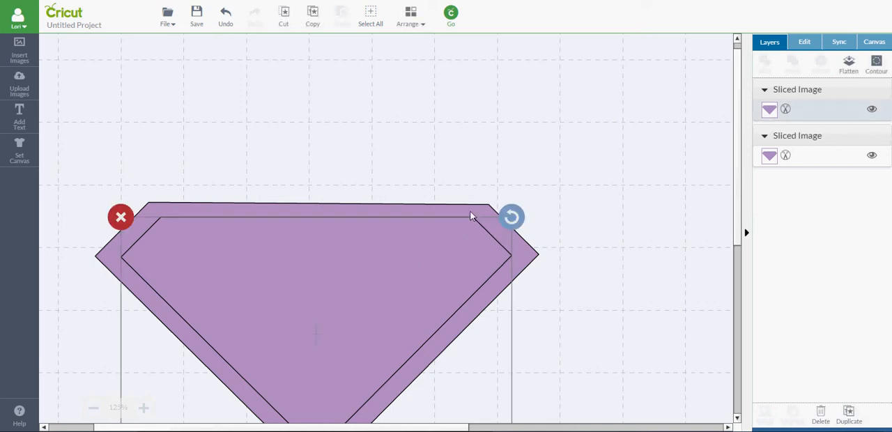
pyautogui.keyDown('shift'); pyautogui.click(472, 211); pyautogui.keyUp('shift')
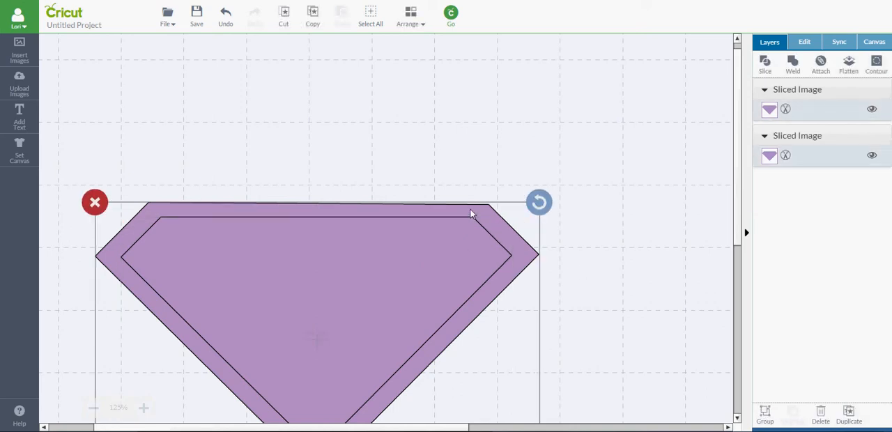
pyautogui.click(764, 63)
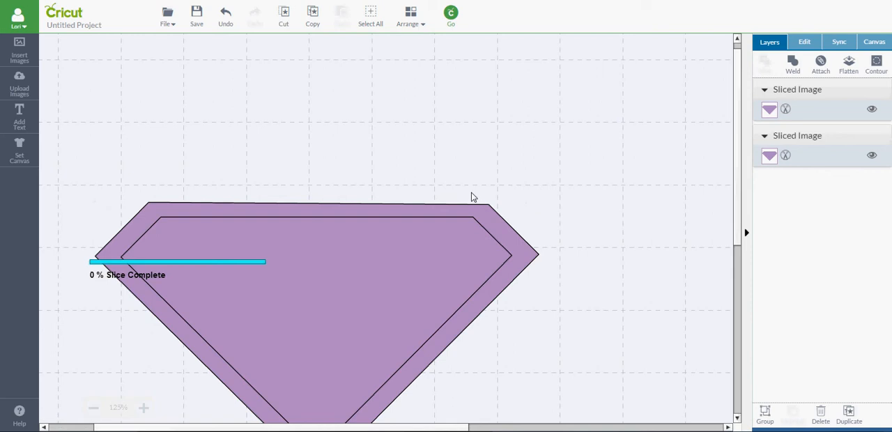
pyautogui.click(435, 282)
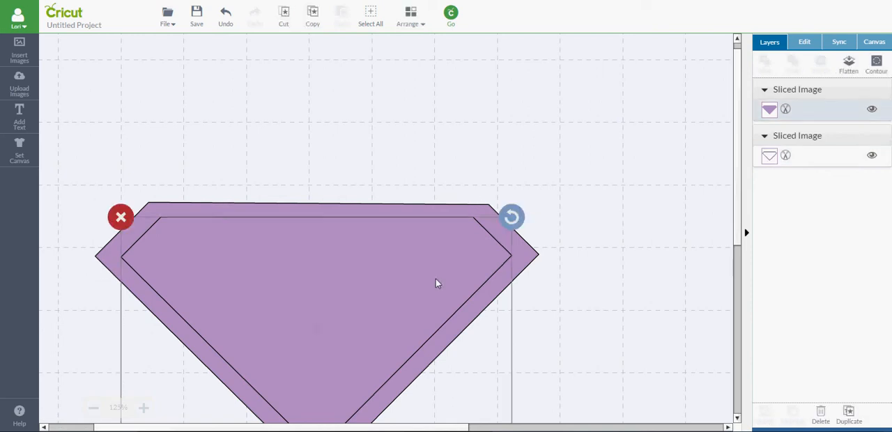
pyautogui.press('Delete')
# - Move the diamond outline to the upper part of the canvas and deselect it
pyautogui.moveTo(451, 228); pyautogui.dragTo(421, 78)
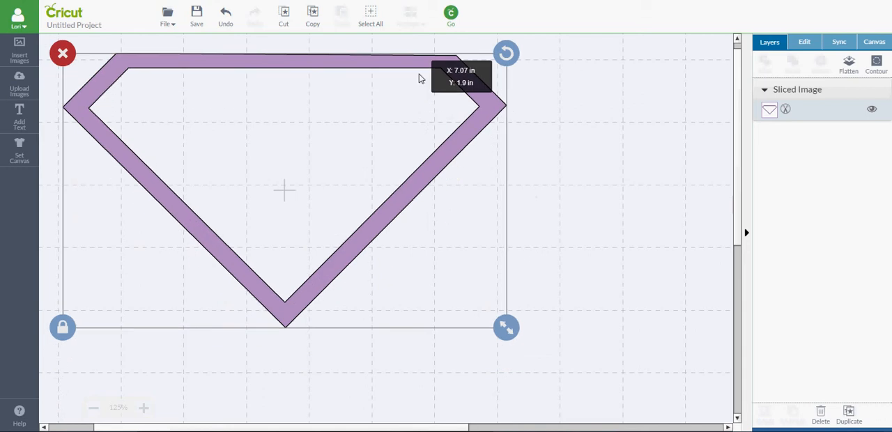
pyautogui.click(634, 205)
# - Add a text object containing the letter T to the canvas
pyautogui.click(22, 118)
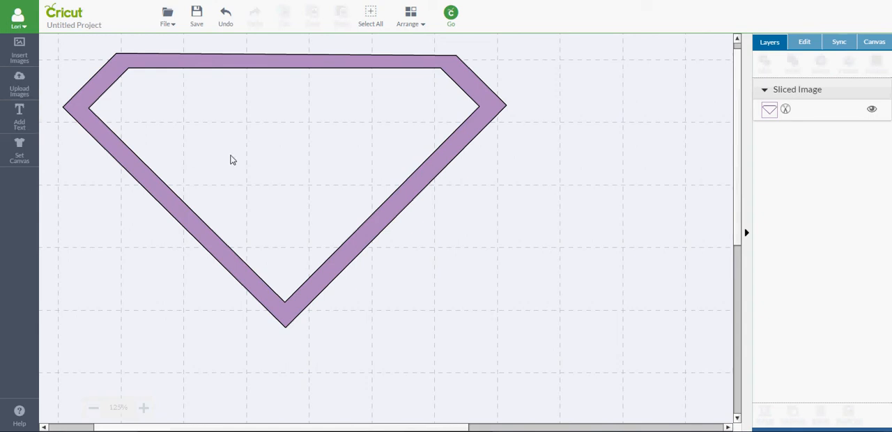
pyautogui.click(227, 151)
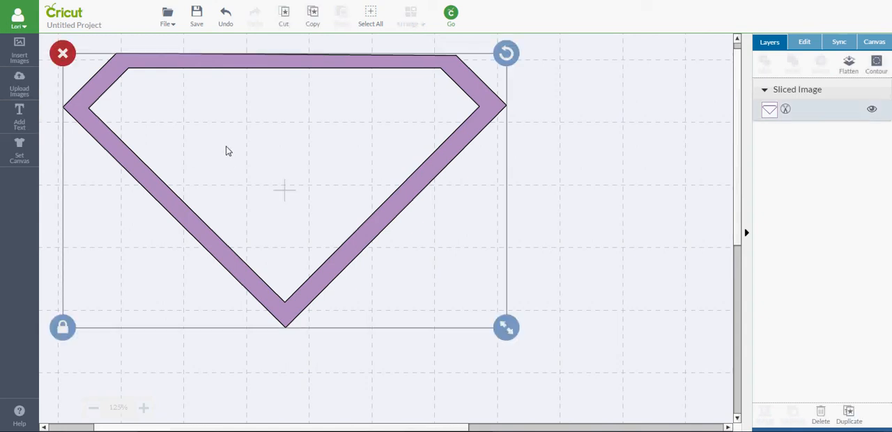
pyautogui.click(580, 164)
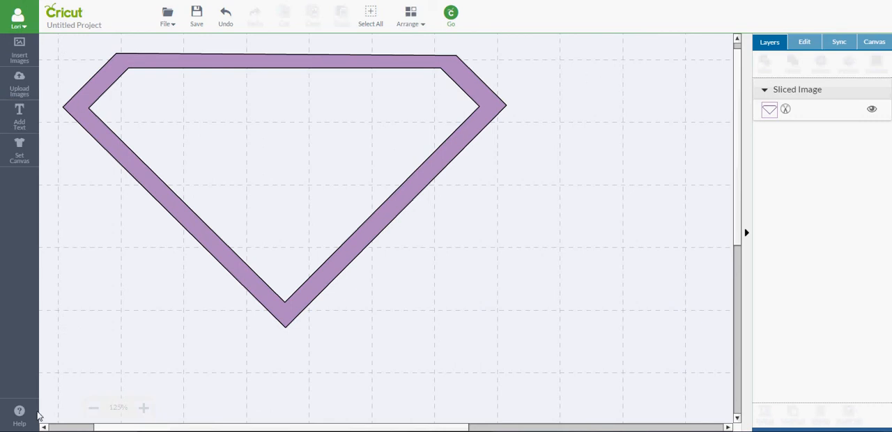
pyautogui.doubleClick(97, 408)
pyautogui.click(94, 409)
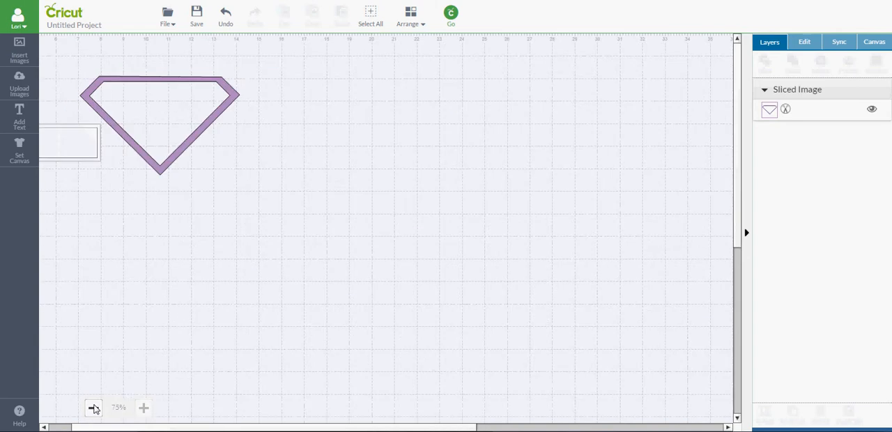
pyautogui.click(92, 408)
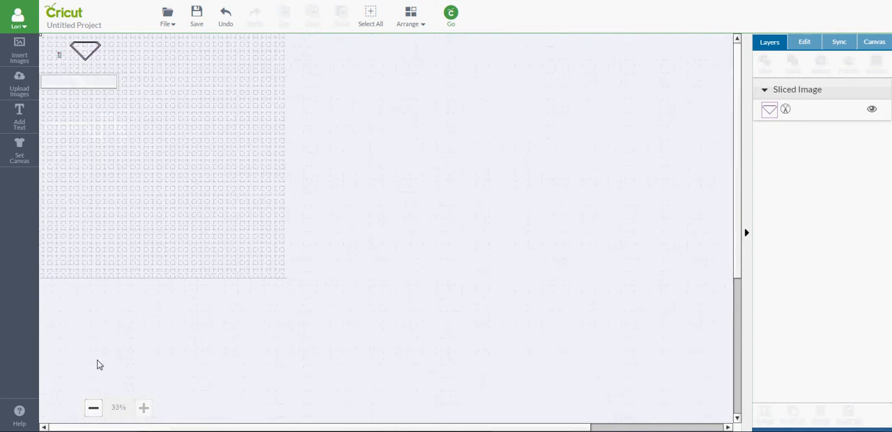
pyautogui.click(143, 409)
pyautogui.moveTo(735, 96); pyautogui.dragTo(722, 37)
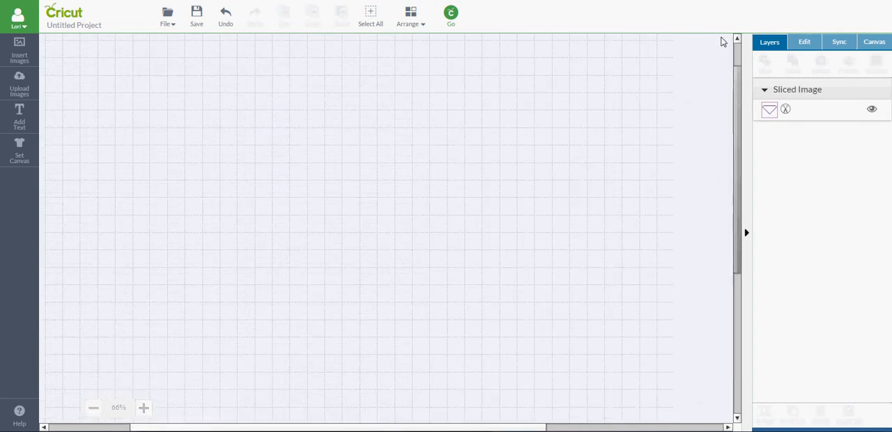
pyautogui.click(60, 427)
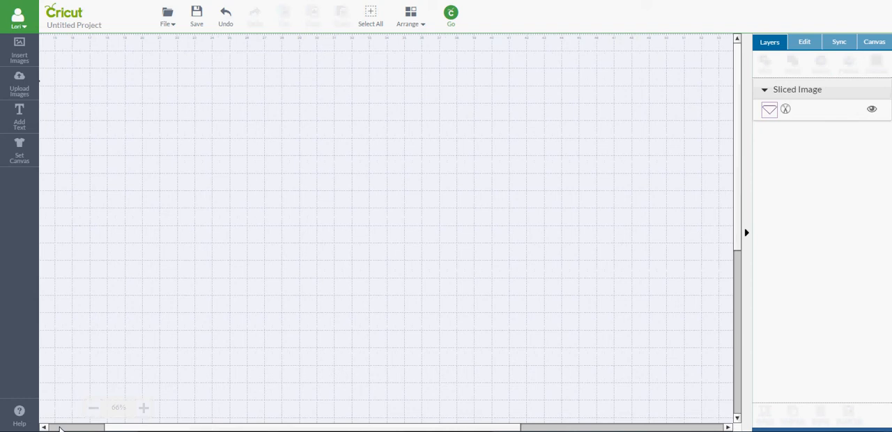
pyautogui.click(60, 428)
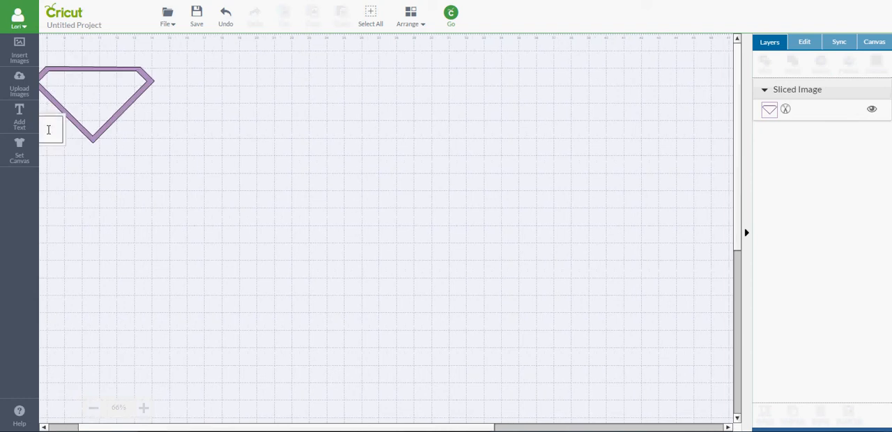
pyautogui.click(124, 206)
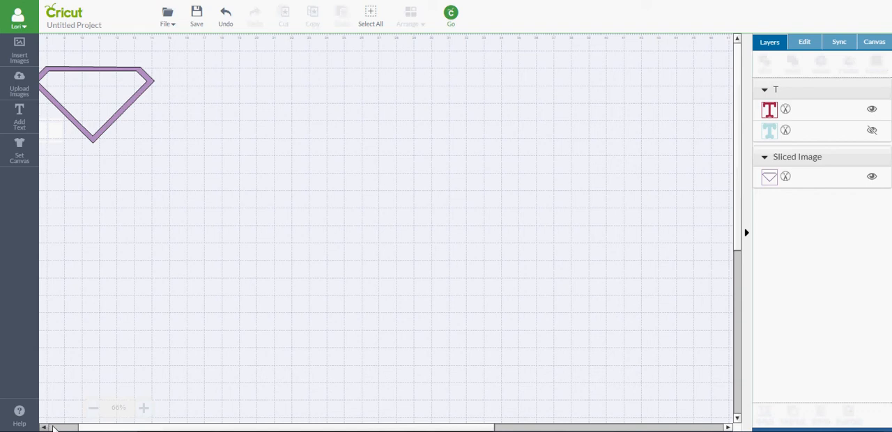
# - Enlarge the T, widen it with proportions unlocked, and centre it inside the diamond outline
pyautogui.click(55, 428)
pyautogui.click(105, 121)
pyautogui.moveTo(108, 125); pyautogui.dragTo(154, 176)
pyautogui.moveTo(130, 145); pyautogui.dragTo(212, 97)
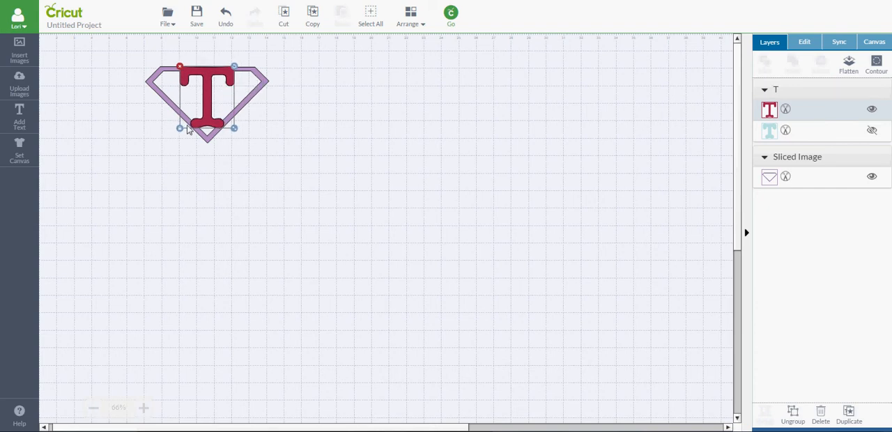
pyautogui.moveTo(235, 132); pyautogui.dragTo(256, 132)
pyautogui.moveTo(216, 113); pyautogui.dragTo(204, 115)
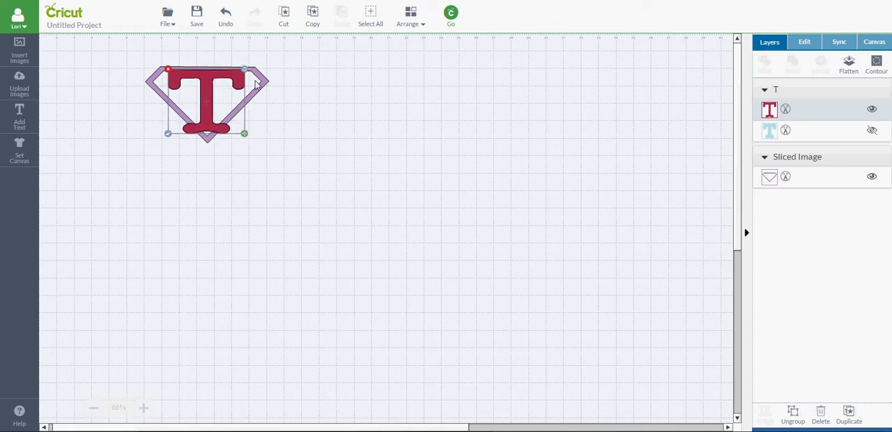
# - Move the T out beside the diamond outline and insert the tan square from Cricut Craft Room Basics
pyautogui.moveTo(207, 94); pyautogui.dragTo(299, 133)
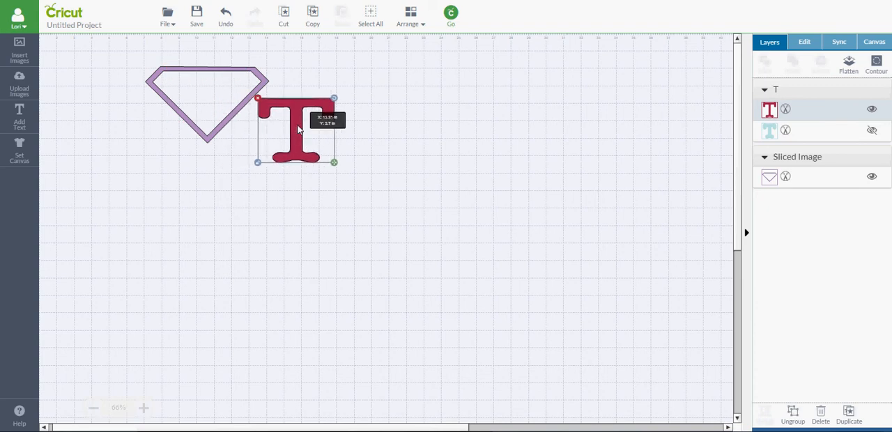
pyautogui.click(18, 55)
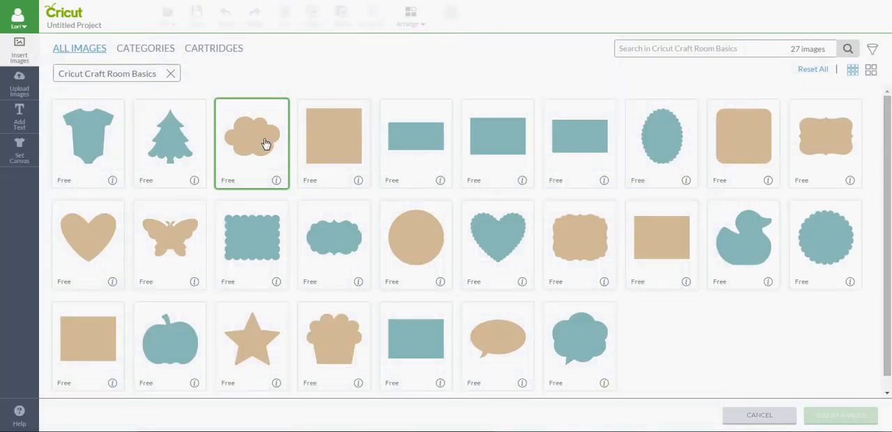
pyautogui.click(333, 152)
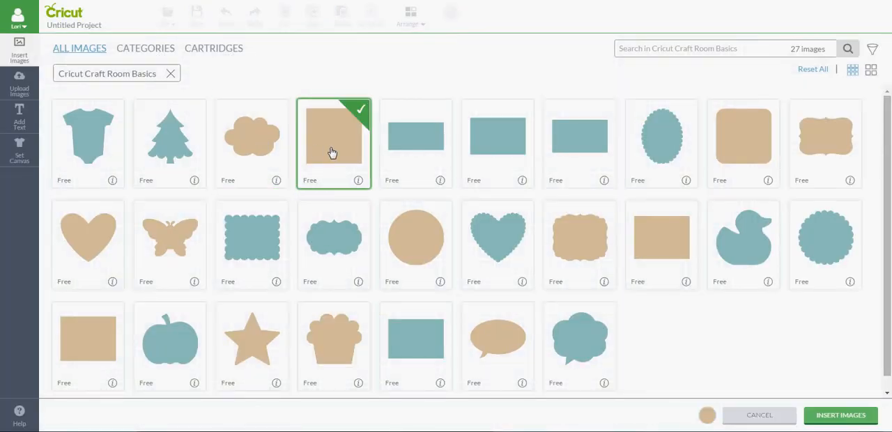
pyautogui.click(838, 416)
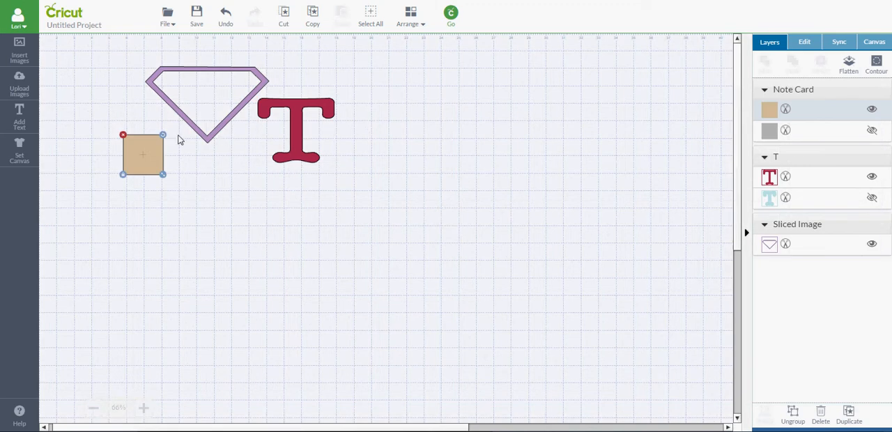
# - Use the square to slice the left end and the right end off the T's foot
pyautogui.moveTo(145, 164); pyautogui.dragTo(273, 166)
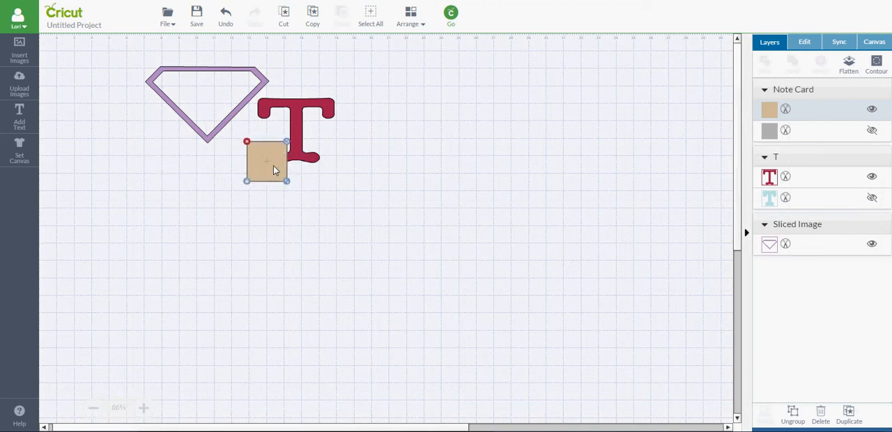
pyautogui.keyDown('shift'); pyautogui.click(309, 131); pyautogui.keyUp('shift')
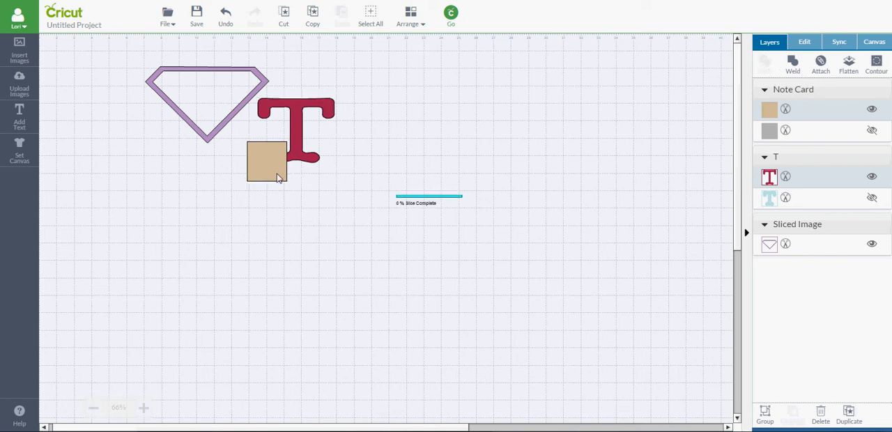
pyautogui.moveTo(277, 171); pyautogui.dragTo(336, 176)
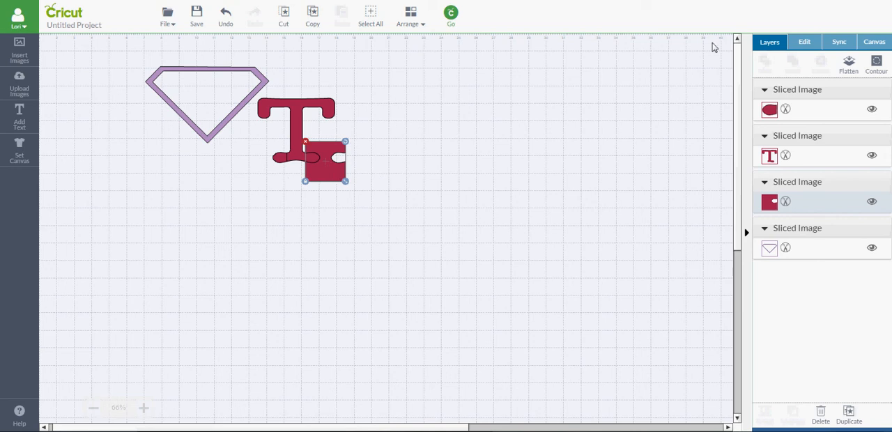
pyautogui.keyDown('shift'); pyautogui.click(296, 118); pyautogui.keyUp('shift')
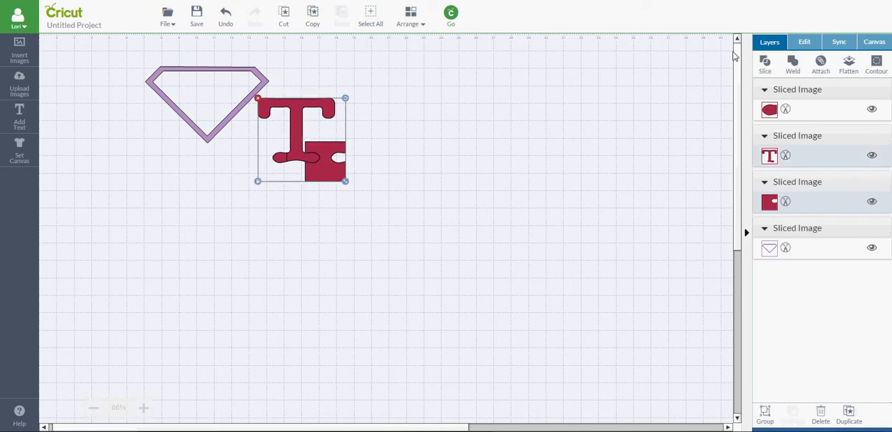
pyautogui.click(765, 64)
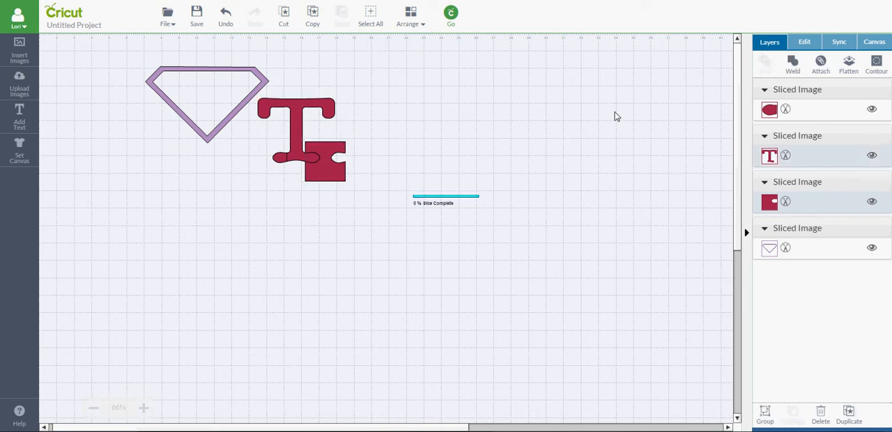
# - Delete the cutting square and the sliced-off right end of the T's foot
pyautogui.click(331, 177)
pyautogui.press('Delete')
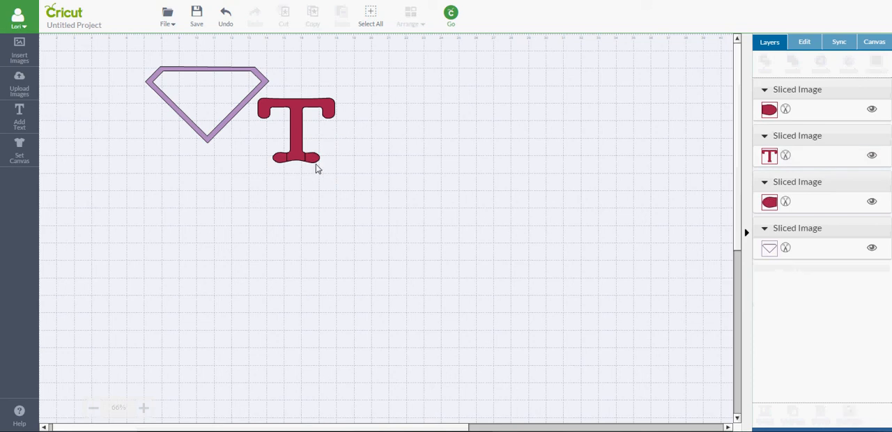
pyautogui.click(316, 160)
pyautogui.press('Delete')
pyautogui.click(278, 160)
pyautogui.press('Delete')
pyautogui.hotkey('ctrl', 'z')
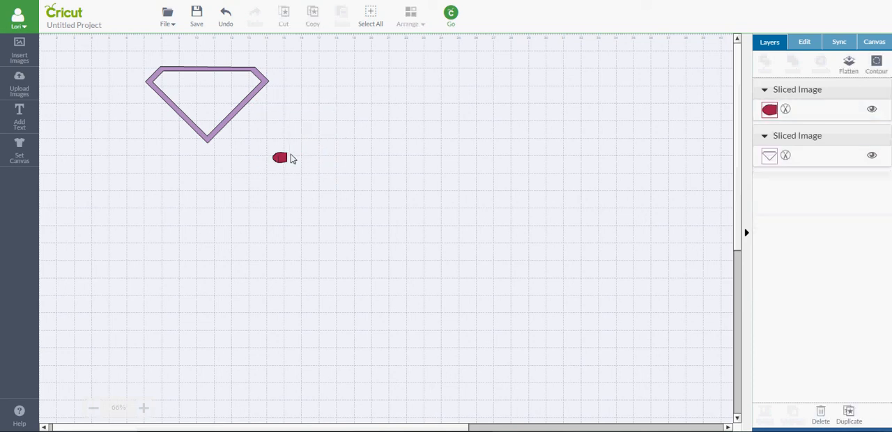
pyautogui.click(282, 179)
pyautogui.click(280, 160)
pyautogui.press('Delete')
pyautogui.hotkey('ctrl', 'z')
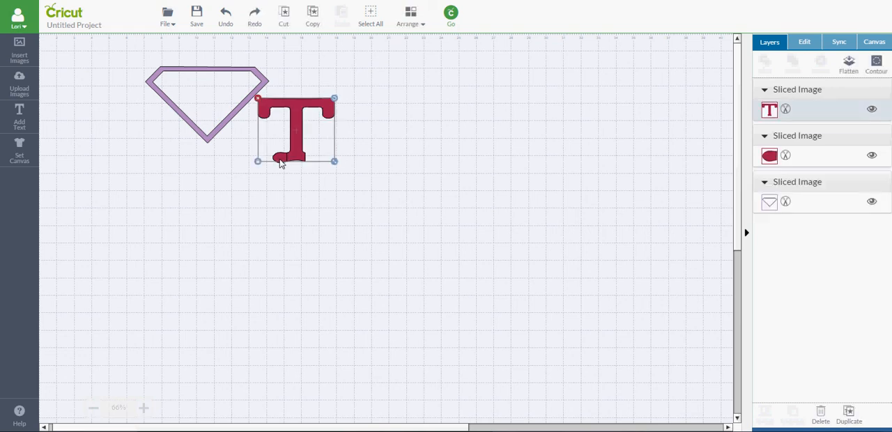
# - Move the trimmed T back inside the diamond outline and delete the sliced-off left end of its foot
pyautogui.moveTo(304, 142); pyautogui.dragTo(213, 110)
pyautogui.click(280, 157)
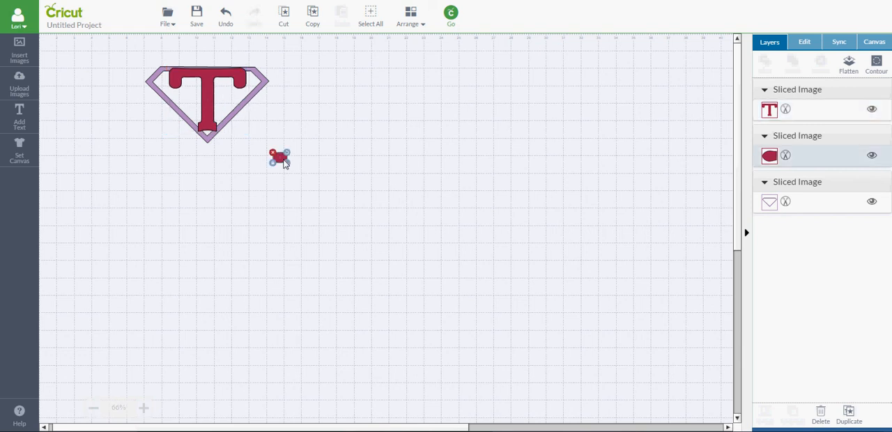
pyautogui.press('Delete')
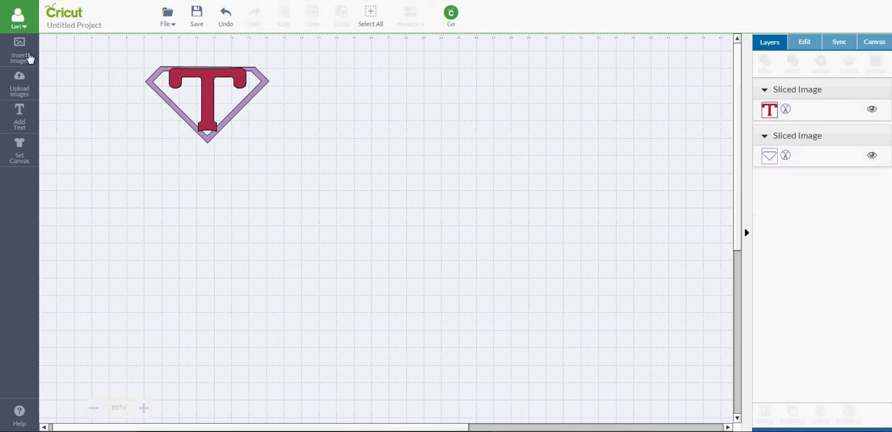
# - Insert the tan square from Cricut Craft Room Basics, shrink and rotate it to a small diamond, and place it over the T's foot at the outline's lower point
pyautogui.click(24, 54)
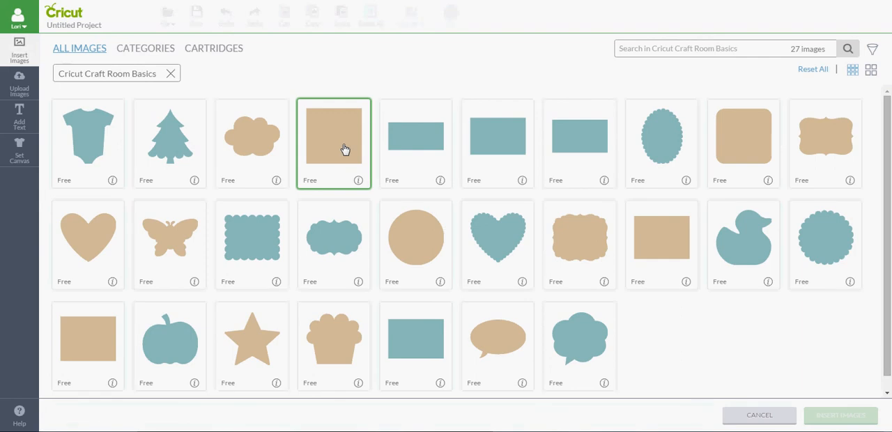
pyautogui.click(345, 149)
pyautogui.click(840, 415)
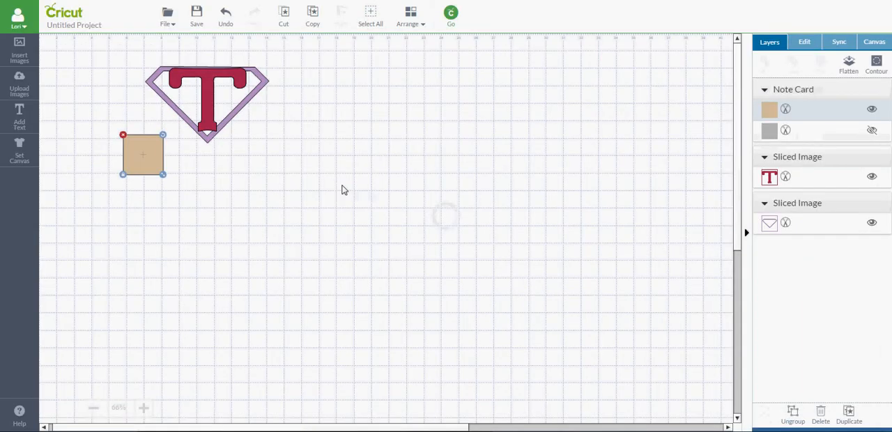
pyautogui.moveTo(163, 175); pyautogui.dragTo(207, 130)
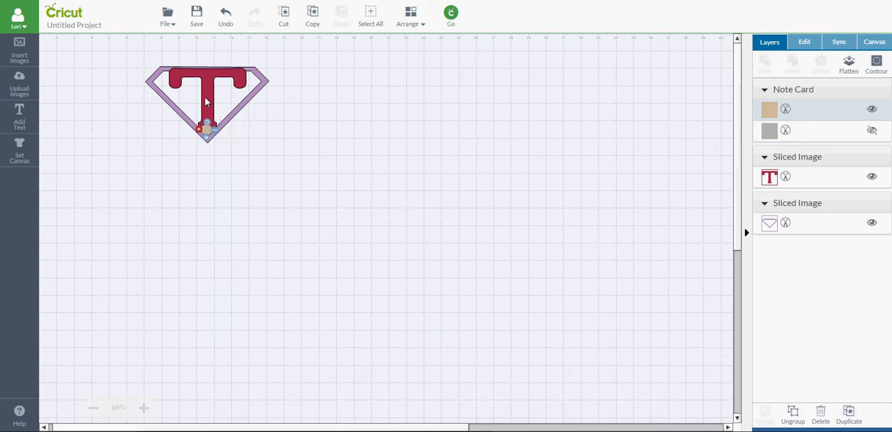
# - Weld the small tan diamond, the T and the diamond outline into one shape
pyautogui.keyDown('shift'); pyautogui.click(207, 101); pyautogui.keyUp('shift')
pyautogui.keyDown('shift'); pyautogui.click(256, 95); pyautogui.keyUp('shift')
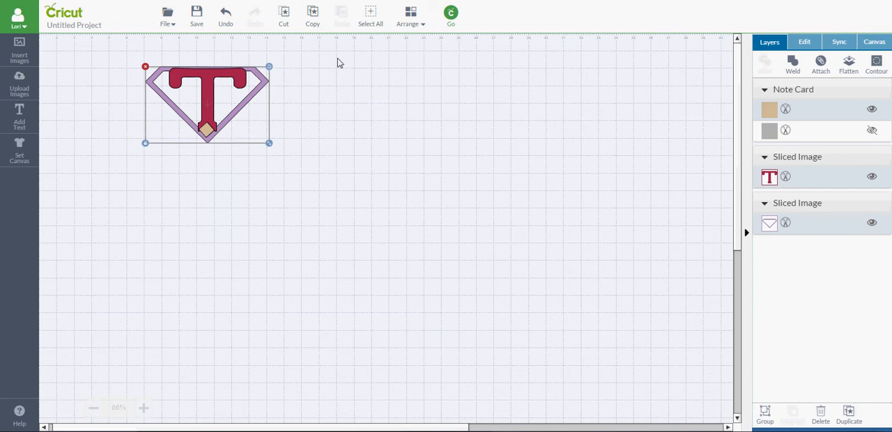
pyautogui.click(792, 64)
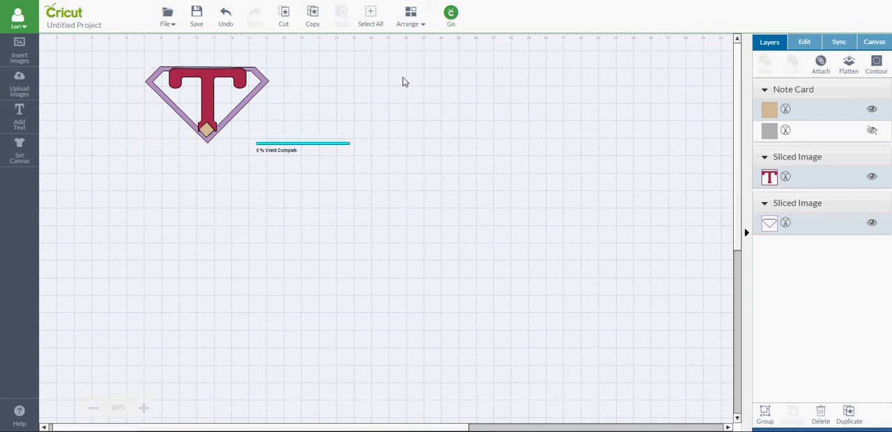